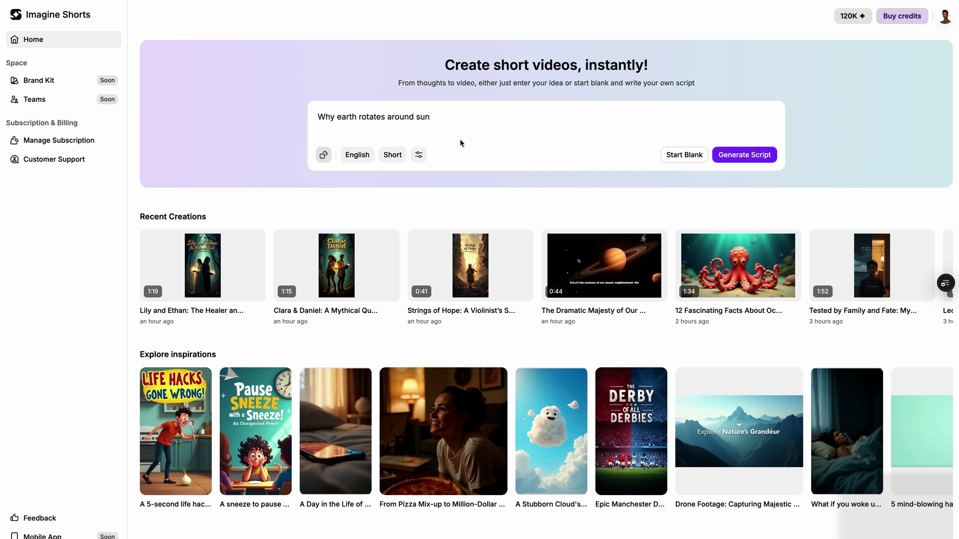
Set the script tone to Suspense and roll a random GTA 6 trailer-announcement prompt
left_click(419, 154)
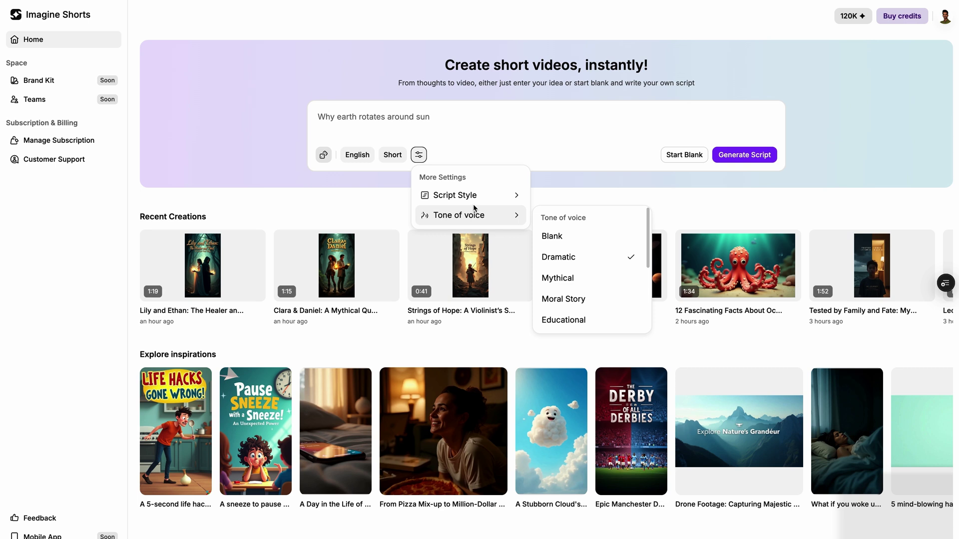
mouse_move(469, 195)
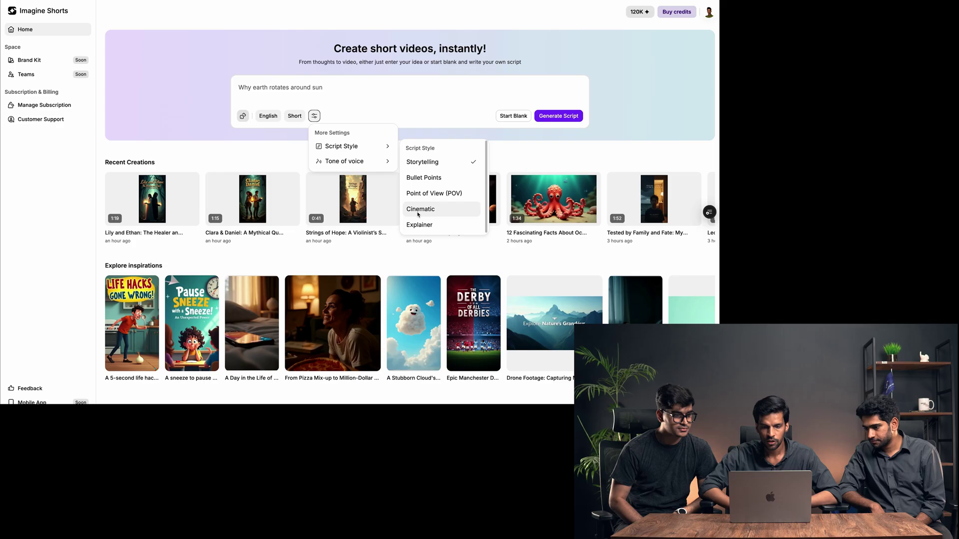
left_click(557, 285)
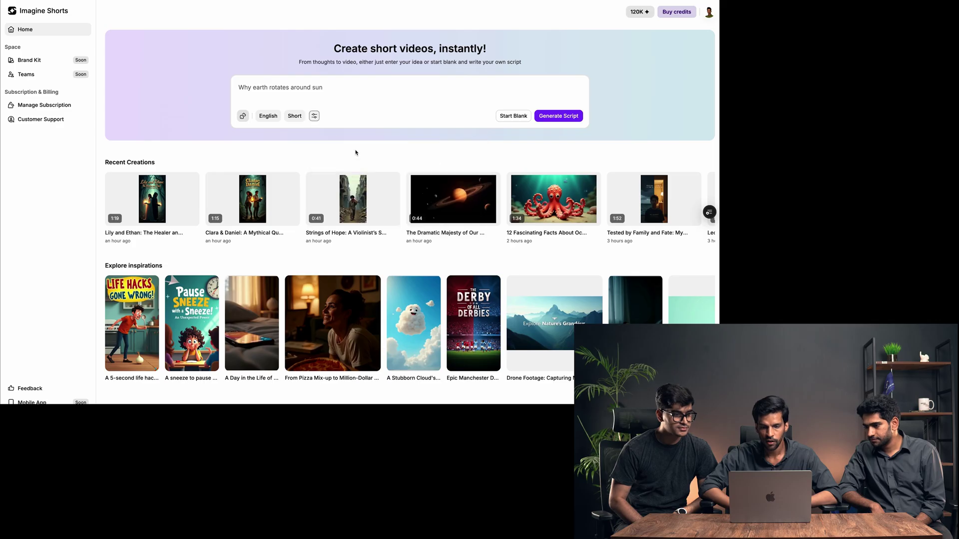
left_click(314, 116)
mouse_move(349, 161)
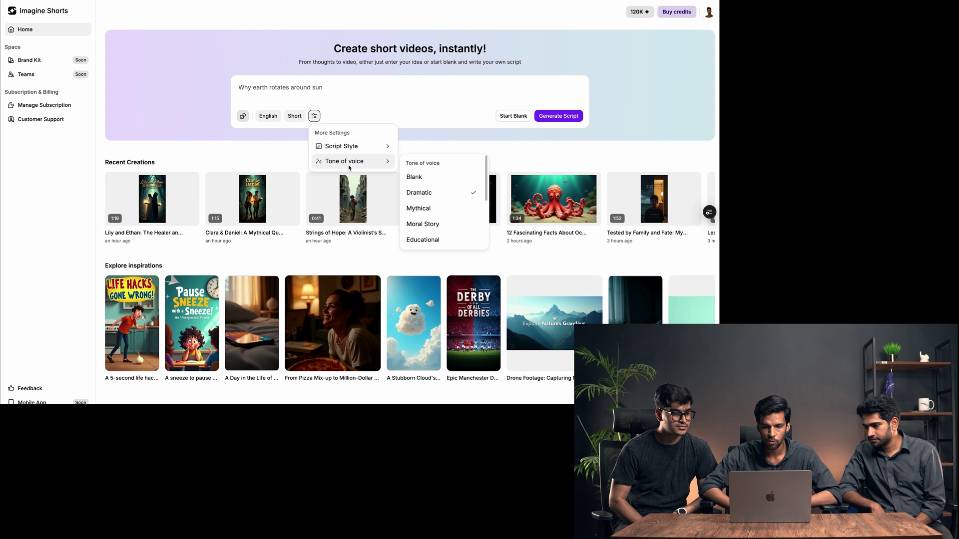
scroll(442, 214, "down", 2)
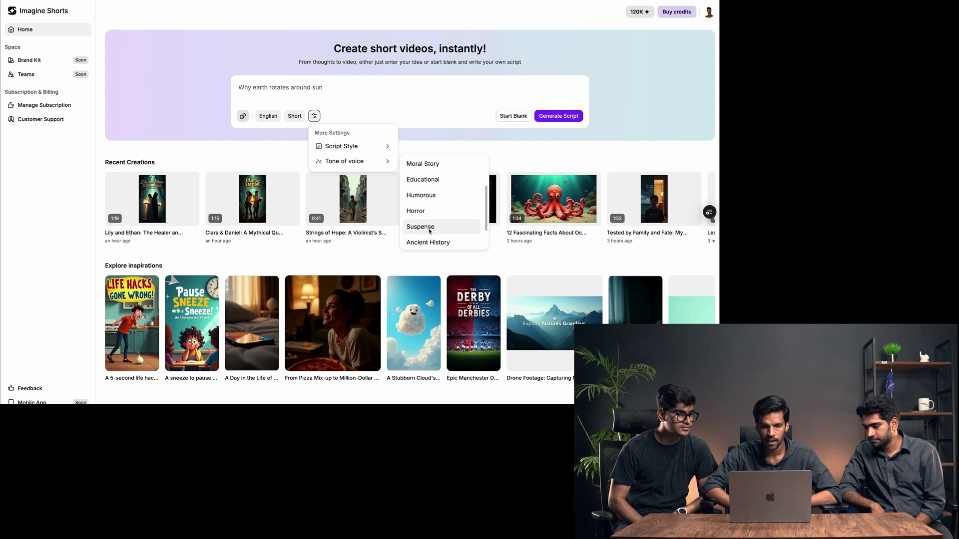
left_click(429, 227)
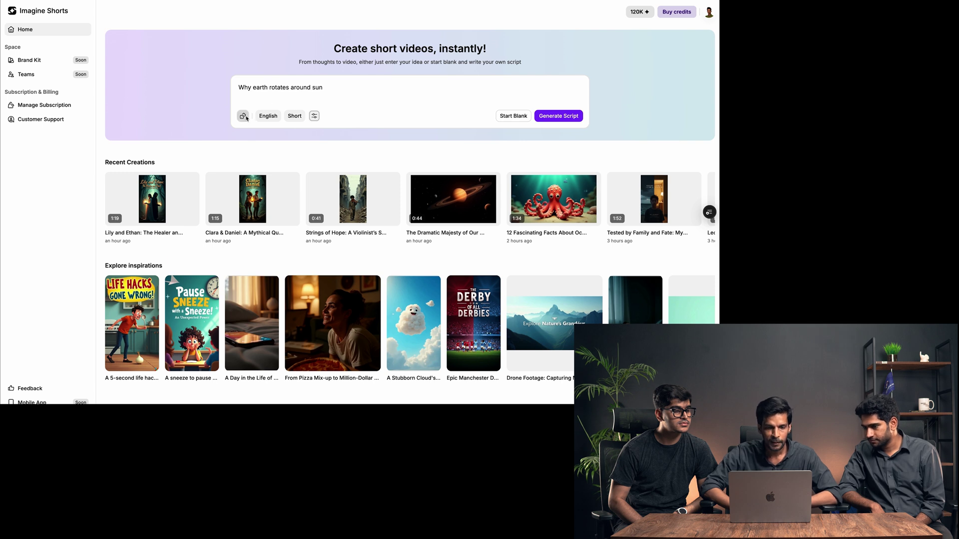
left_click(244, 116)
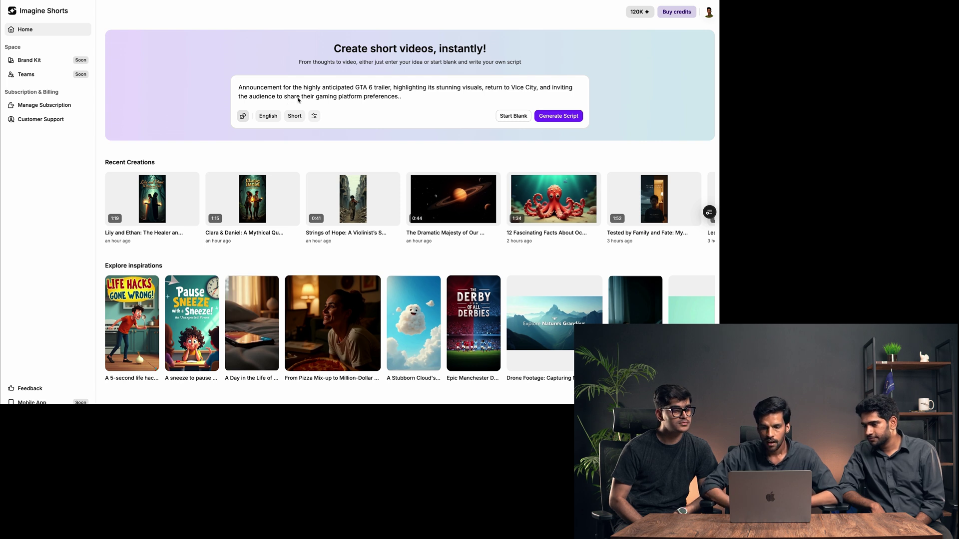
Generate the AI script 'GTA 6 Trailer Reveal: Return to Vice City in Stunning Detail'
left_click(557, 115)
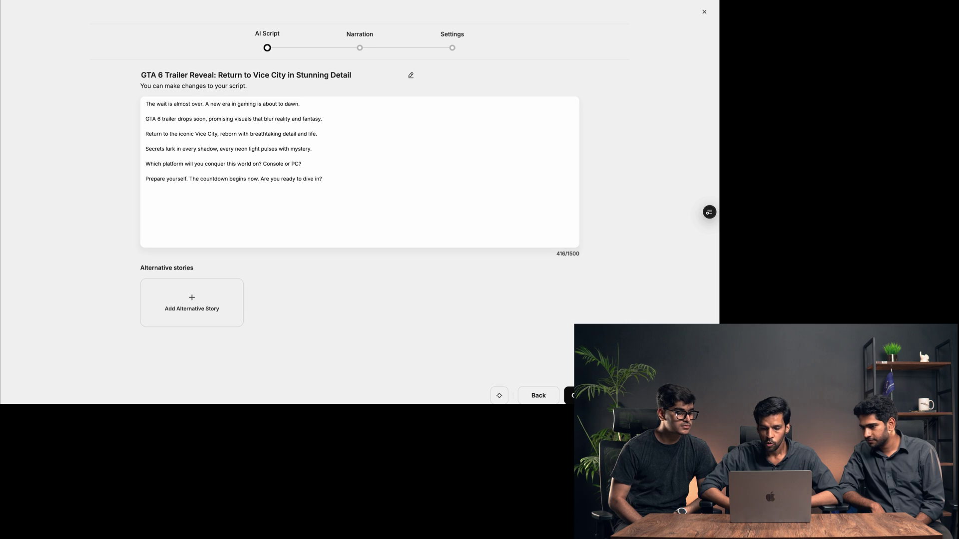
Accept the script, pick Jim as the narrator voice, and continue to Settings
left_click(572, 395)
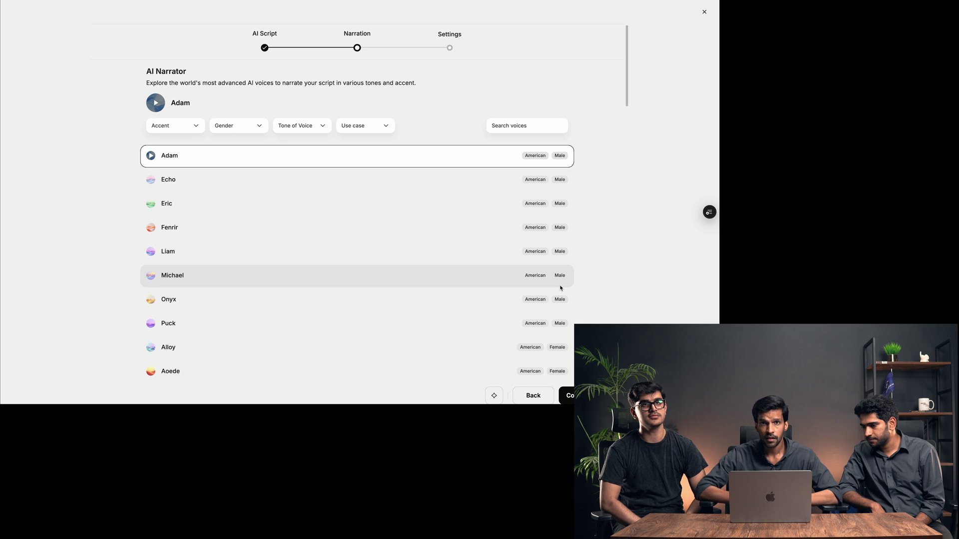
left_click(522, 126)
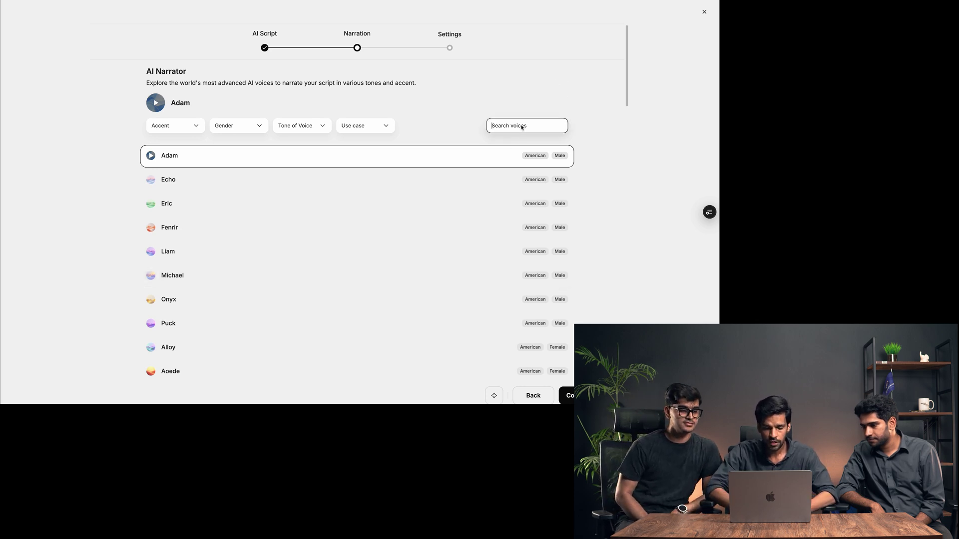
type("s")
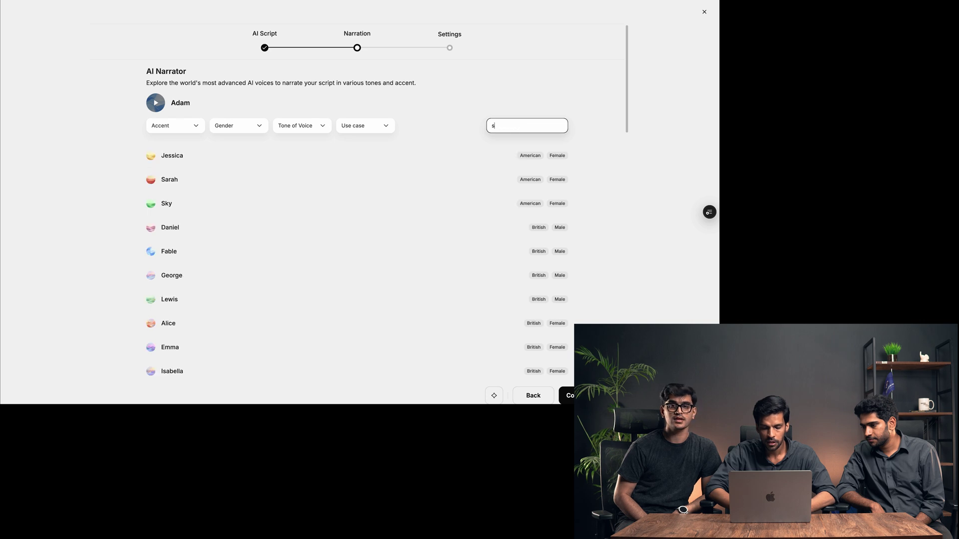
type("to")
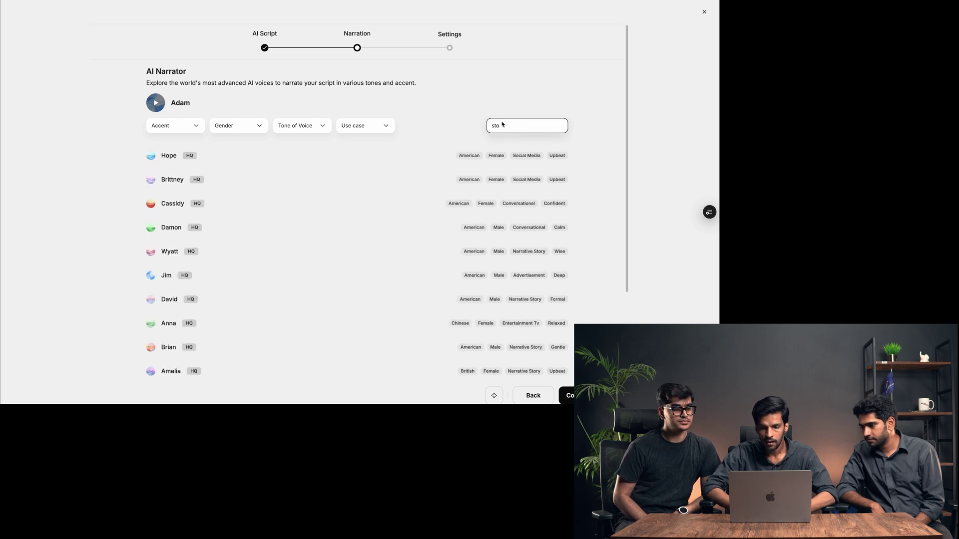
scroll(502, 124, "down", 1)
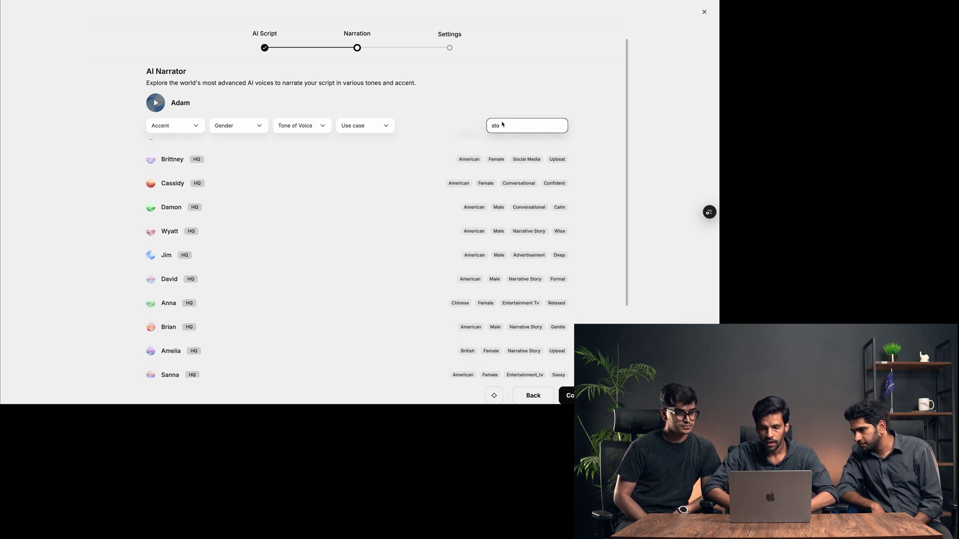
type("ry")
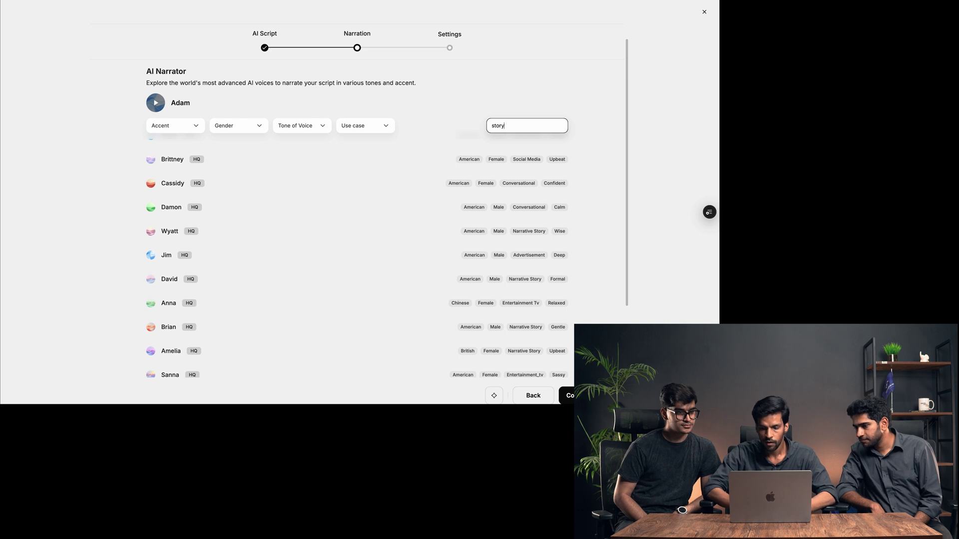
scroll(453, 216, "down", 1)
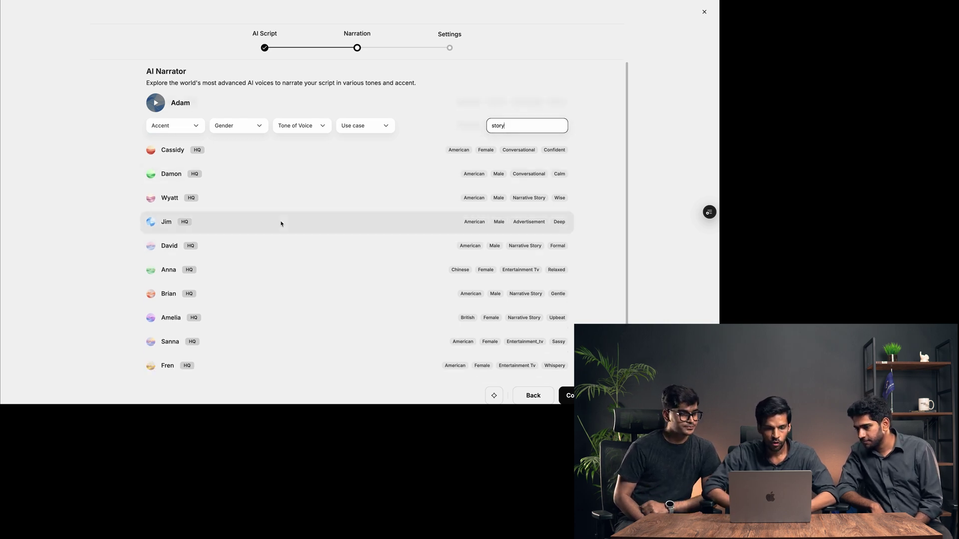
left_click(281, 224)
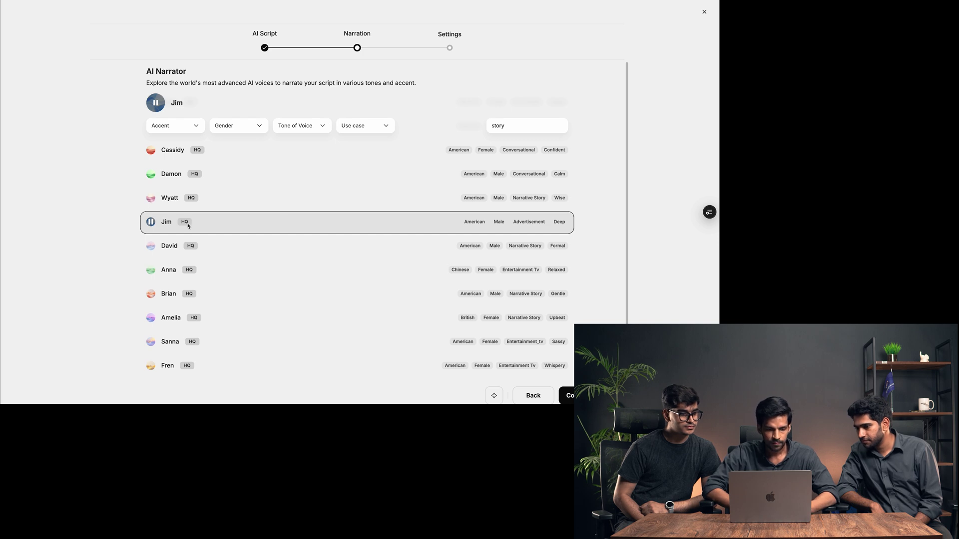
left_click(569, 395)
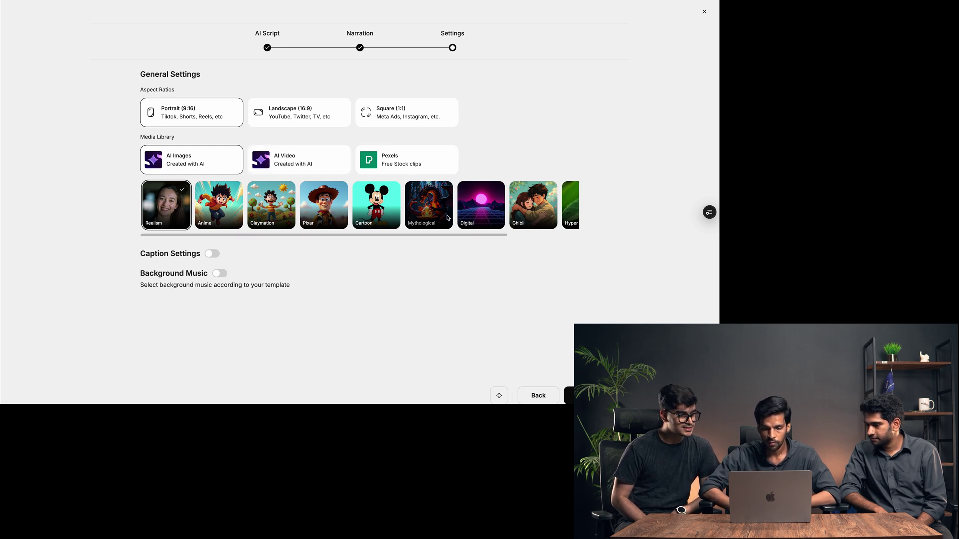
scroll(420, 204, "right", 4)
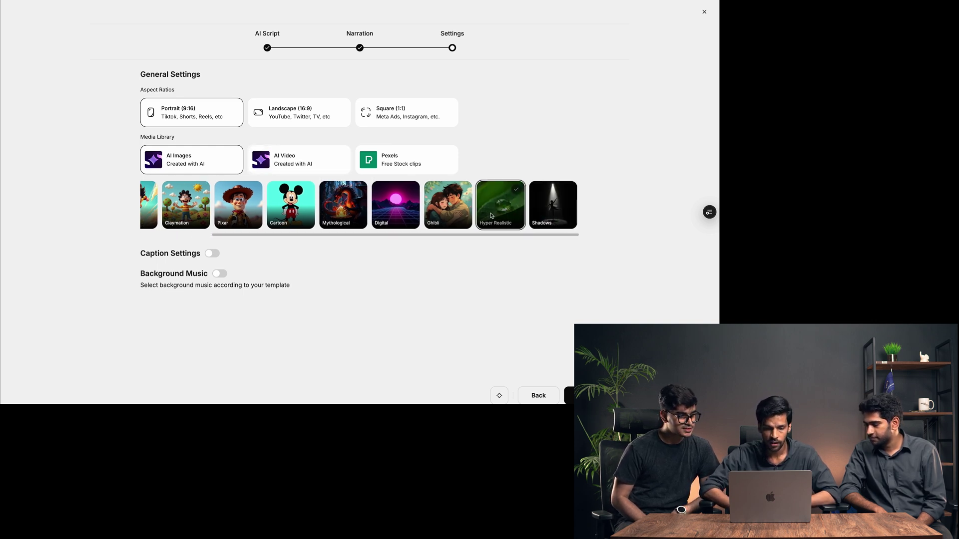
Use AI Video media, enable Basic-style captions, and add Dramatic Suspense background music
left_click(213, 253)
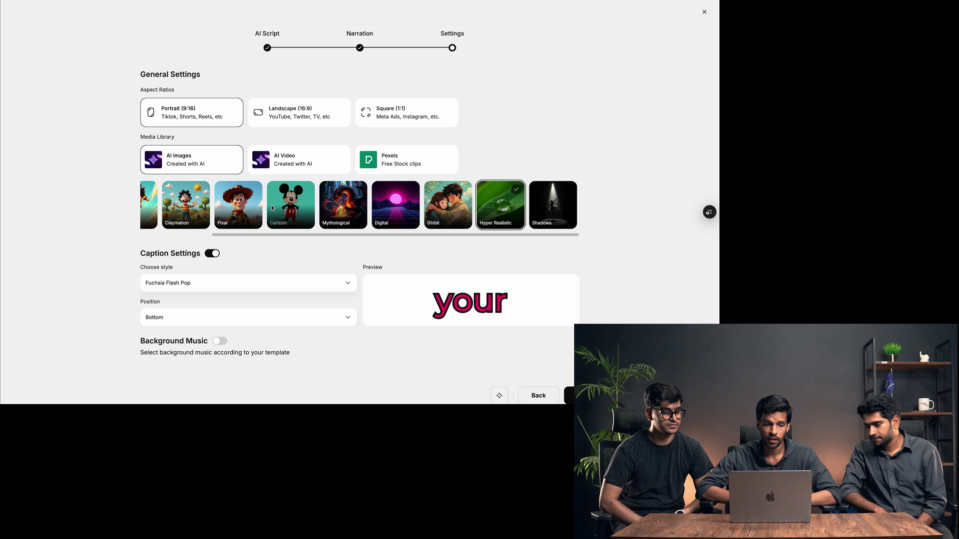
left_click(273, 162)
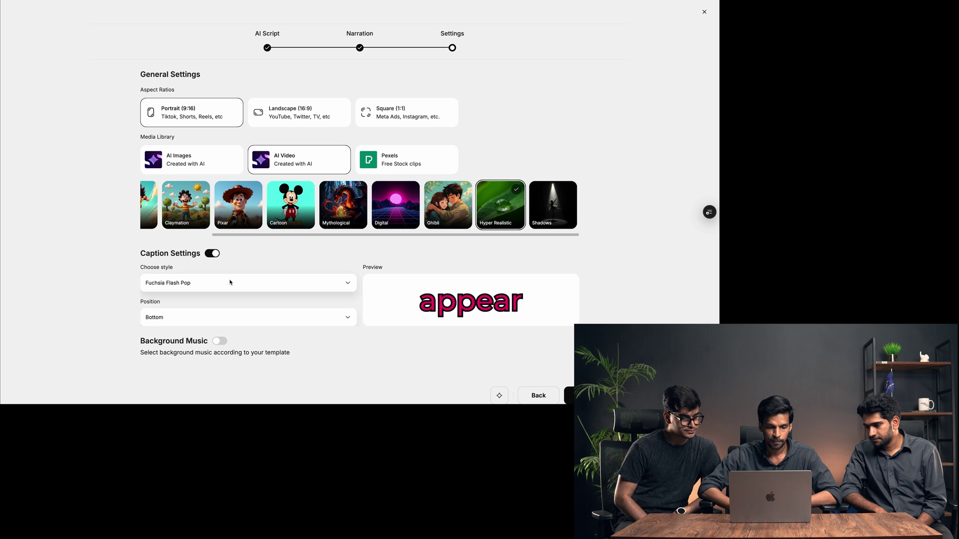
left_click(232, 282)
scroll(218, 314, "down", 2)
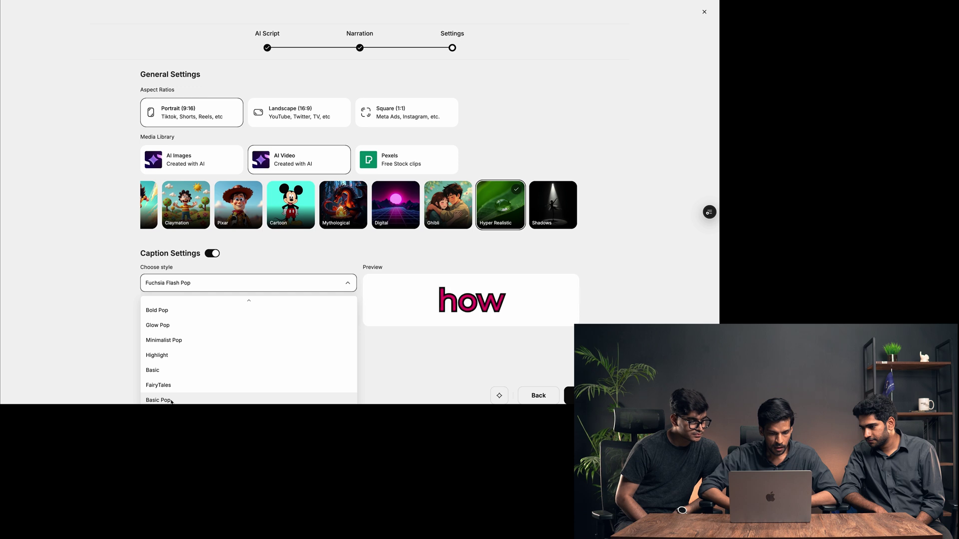
left_click(174, 372)
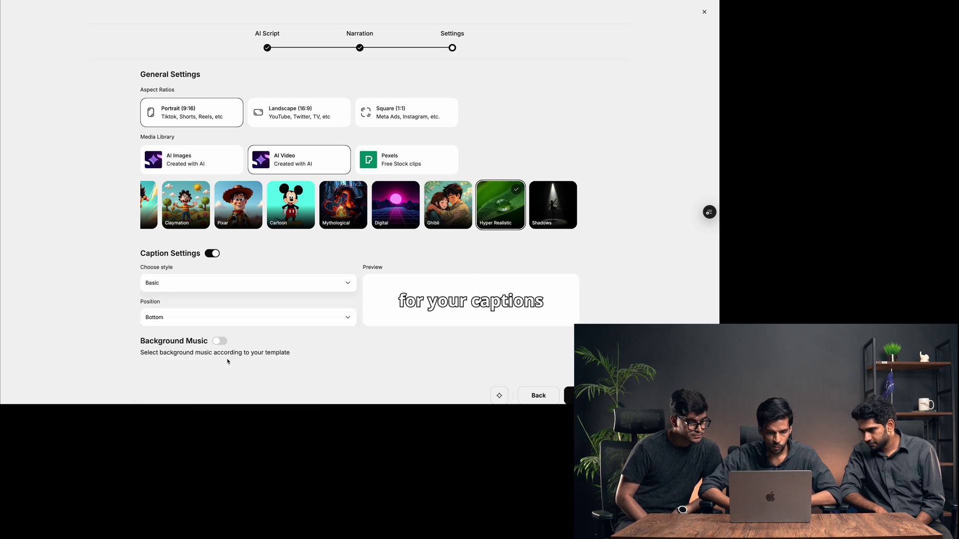
left_click(219, 342)
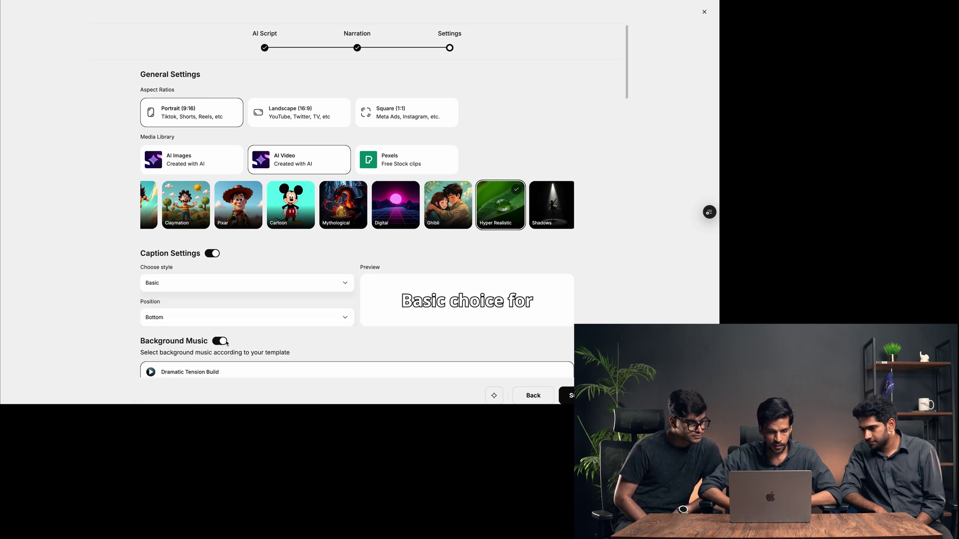
scroll(226, 344, "down", 5)
scroll(226, 343, "down", 2)
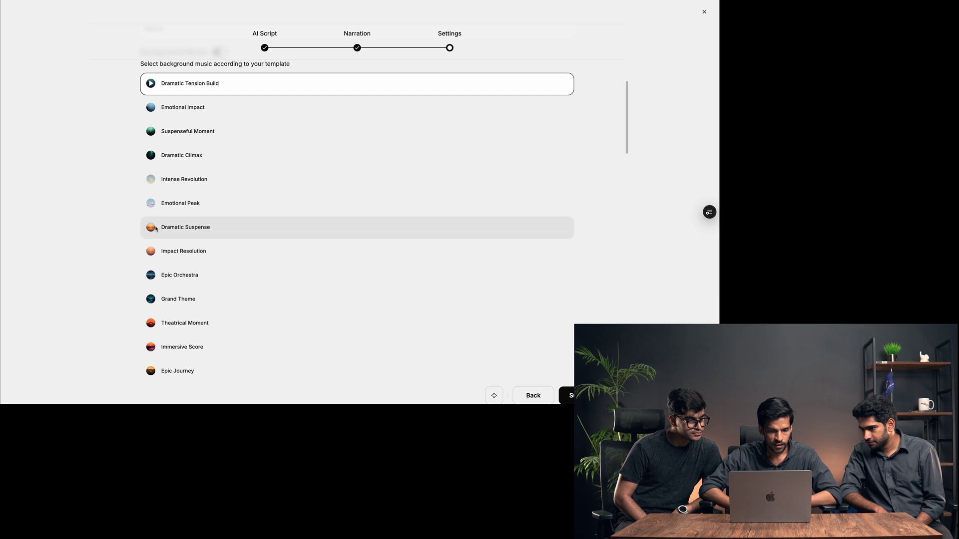
left_click(162, 230)
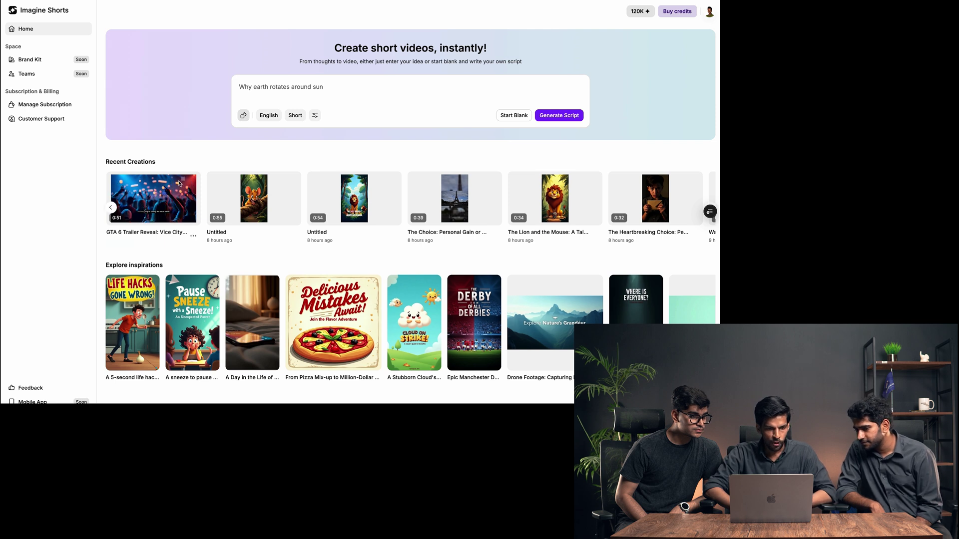
Open the 51-second GTA 6 Trailer Reveal creation from Recent Creations for playback
left_click(157, 198)
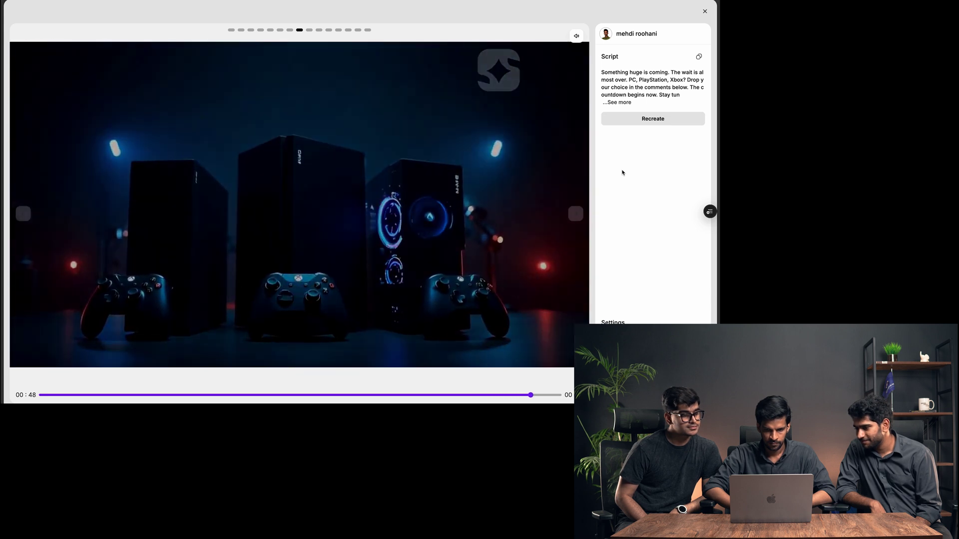
Pause the trailer short at its 50-second Imagine Shorts closing card
left_click(299, 215)
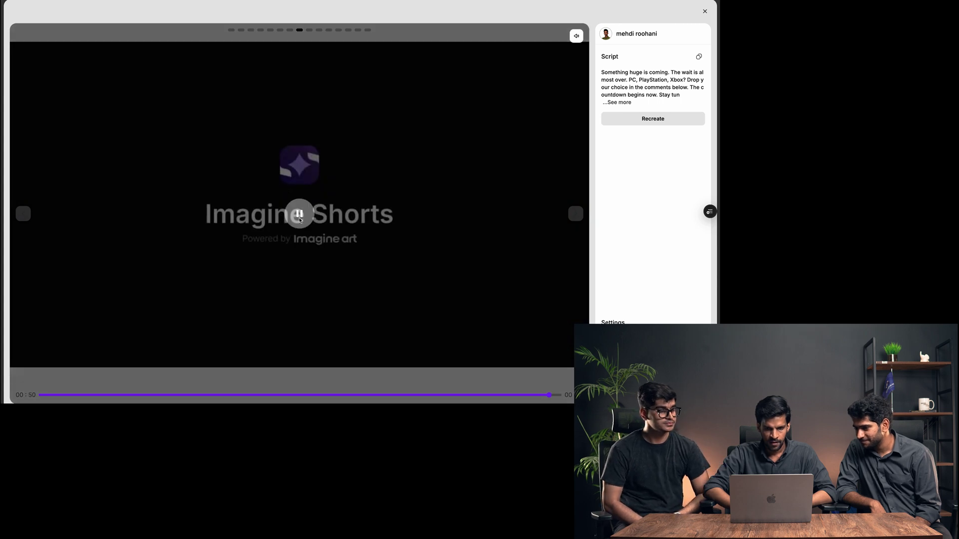